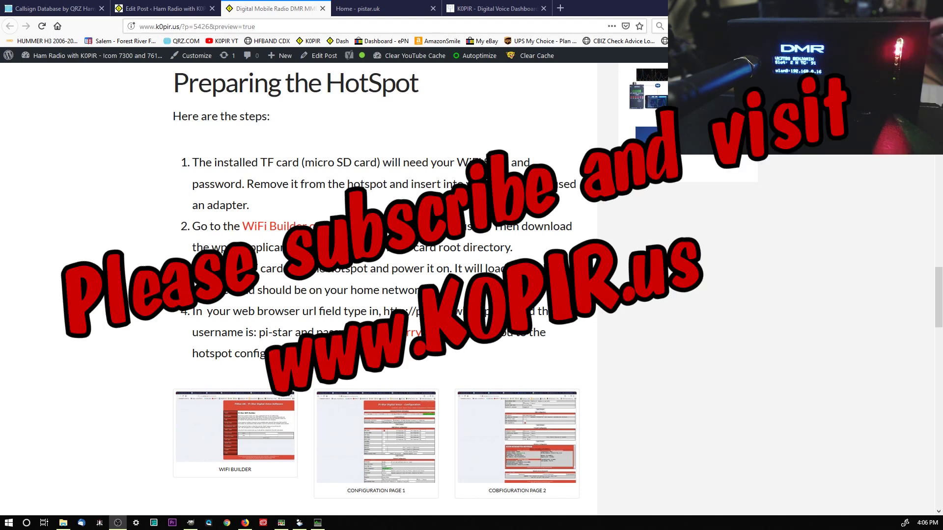
# Open Pi-Star WiFi Builder and generate the WiFi config file from the entered network details.
pyautogui.moveTo(938, 294); pyautogui.dragTo(938, 79)
pyautogui.scroll(-6, 939, 158)
pyautogui.moveTo(938, 158); pyautogui.dragTo(938, 279)
pyautogui.moveTo(938, 253); pyautogui.dragTo(939, 299)
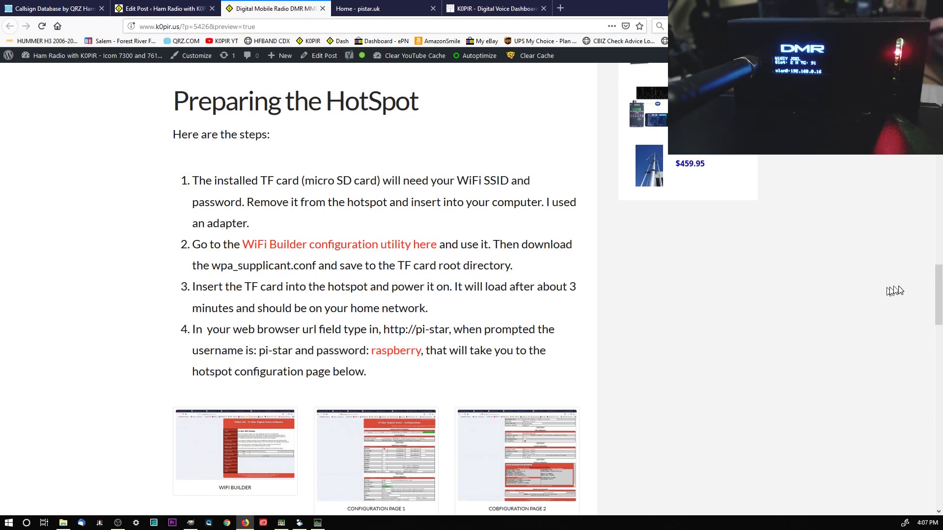
pyautogui.moveTo(936, 297); pyautogui.dragTo(937, 338)
pyautogui.moveTo(939, 328); pyautogui.dragTo(929, 265)
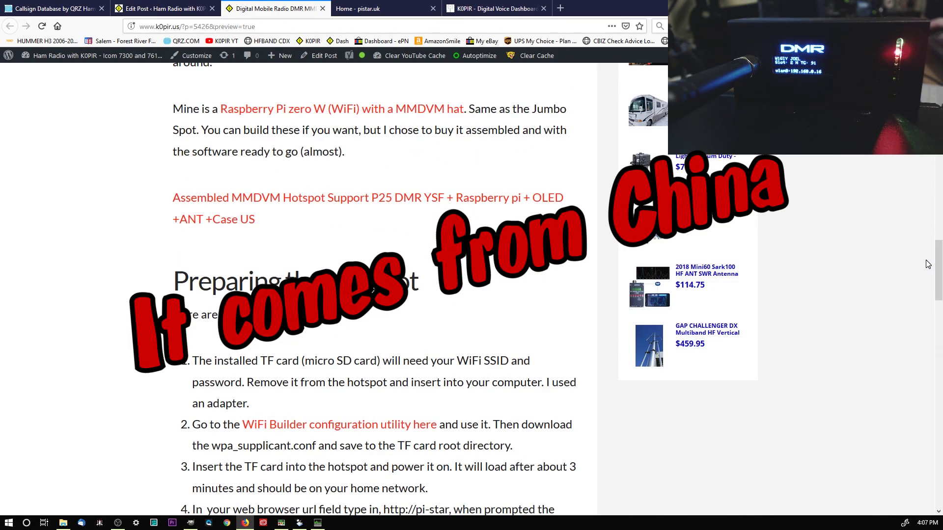
pyautogui.moveTo(937, 276); pyautogui.dragTo(937, 277)
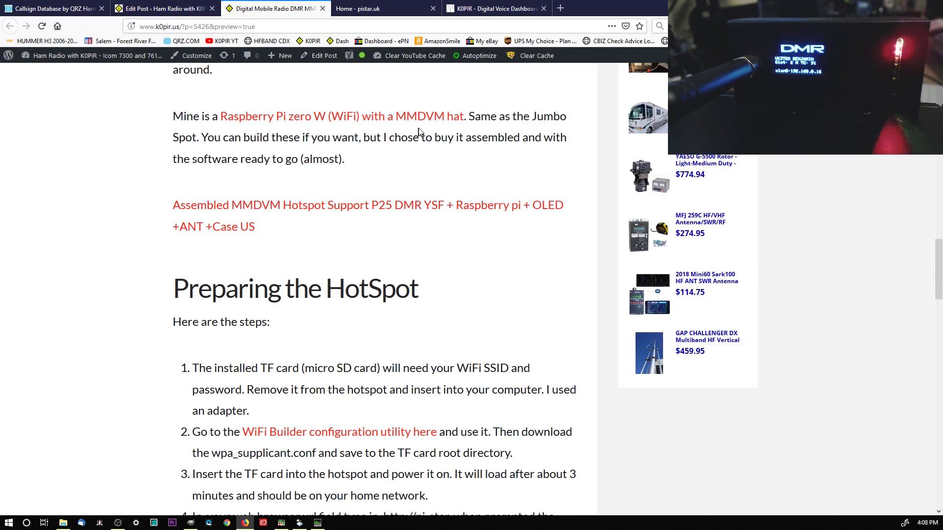
pyautogui.moveTo(939, 262); pyautogui.dragTo(937, 289)
pyautogui.click(323, 238)
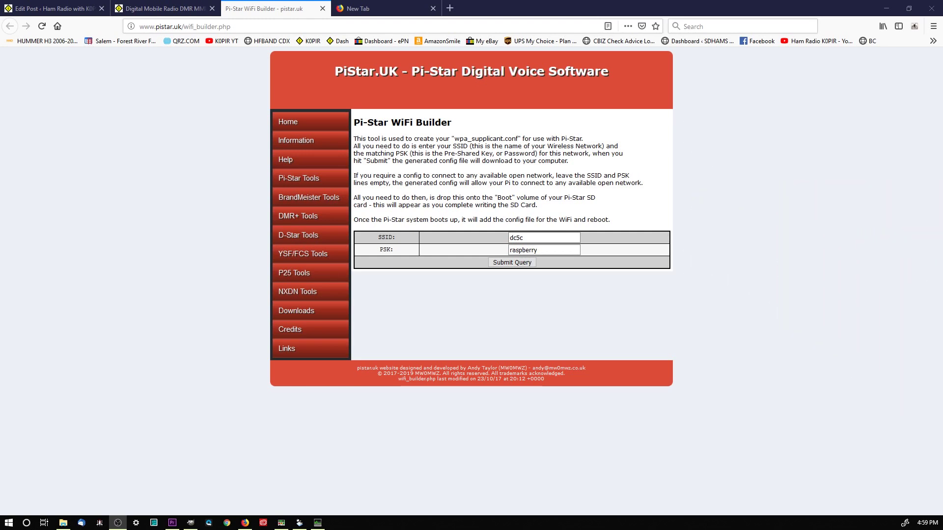
pyautogui.click(531, 265)
# Save wpa_supplicant(1).conf and open its Downloads folder from the downloads list.
pyautogui.click(147, 144)
pyautogui.click(868, 28)
pyautogui.click(861, 51)
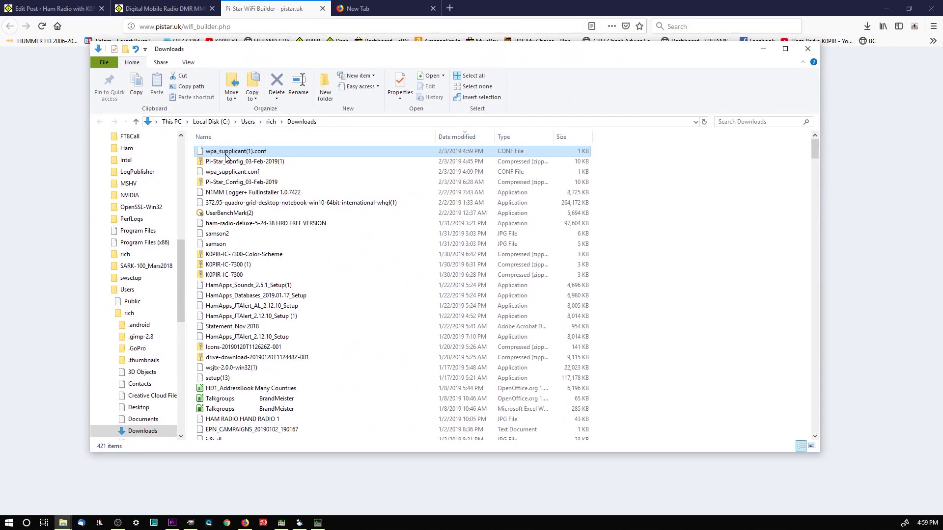
pyautogui.moveTo(178, 249); pyautogui.dragTo(177, 347)
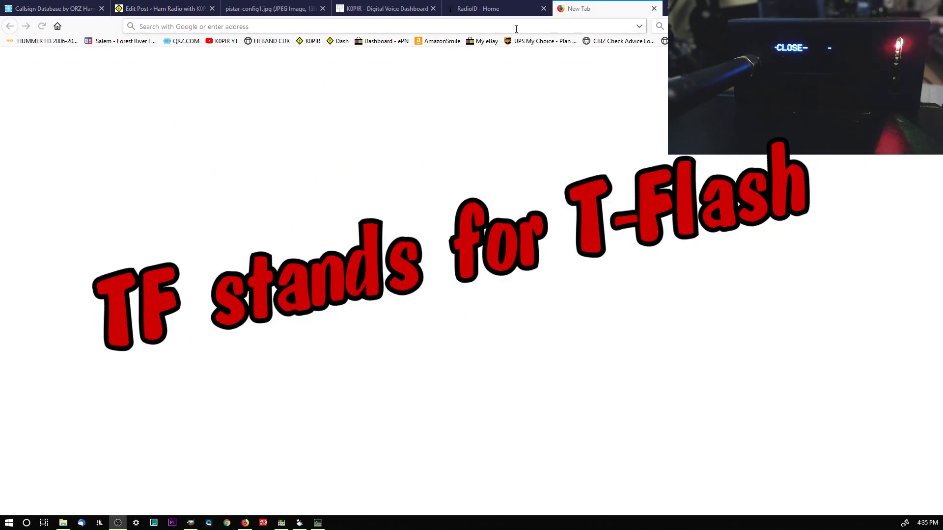
pyautogui.click(354, 27)
pyautogui.write('http://pi-star/')
pyautogui.press('Return')
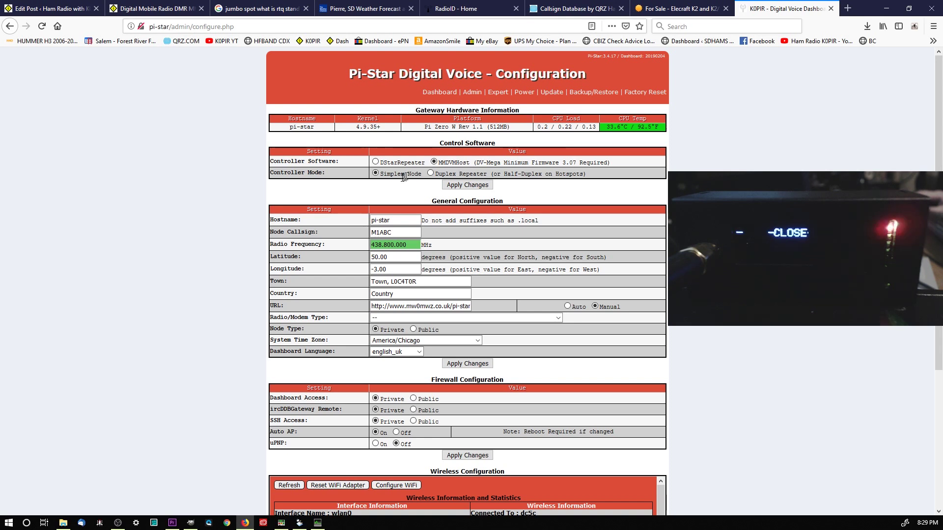
# Apply MMDVMHost with Simplex Node as controller software and dismiss the modem warning.
pyautogui.click(458, 188)
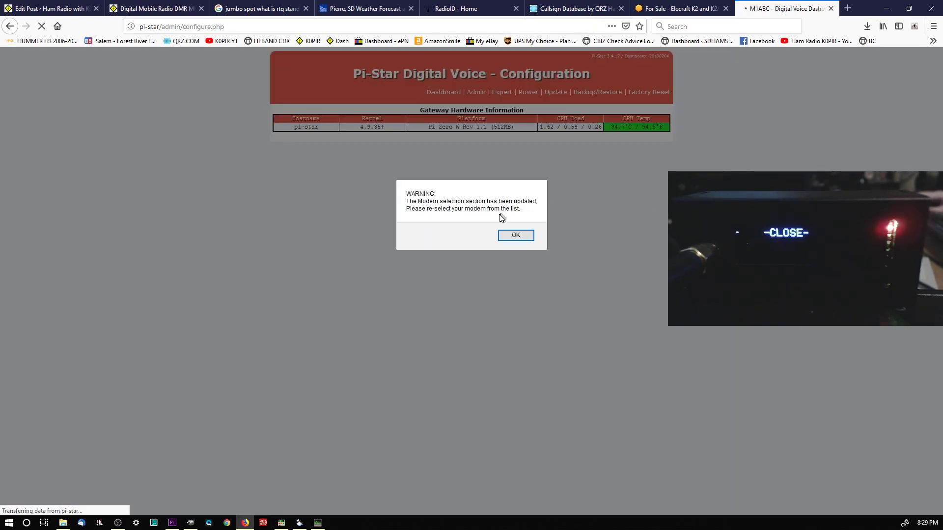
pyautogui.click(519, 237)
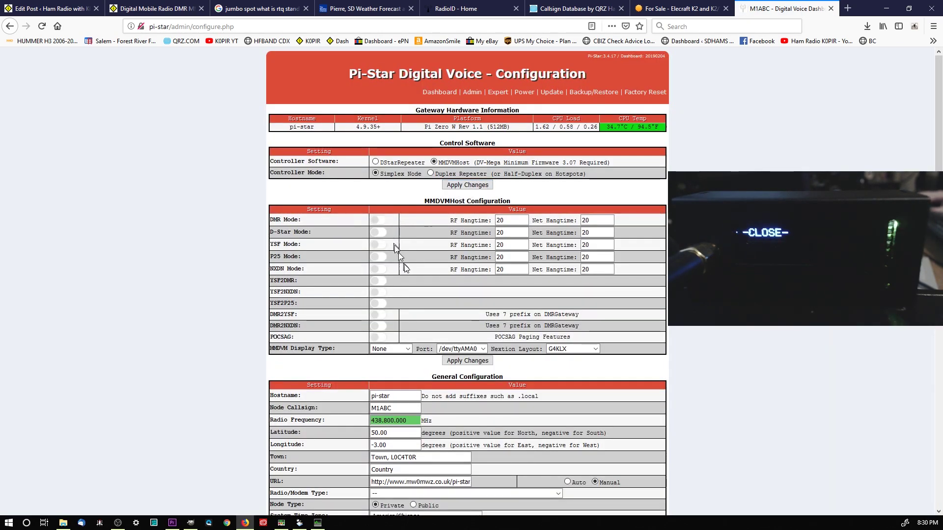
pyautogui.click(379, 220)
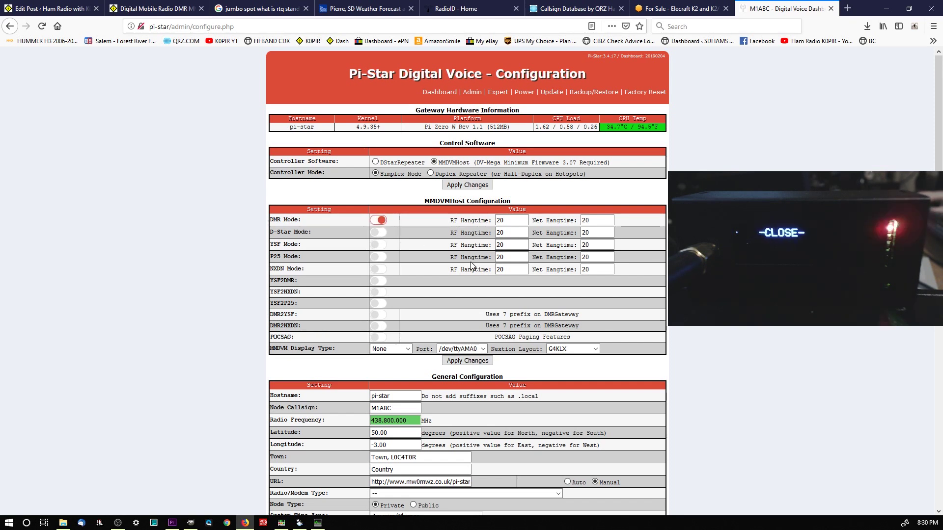
pyautogui.click(404, 350)
pyautogui.click(402, 371)
pyautogui.click(467, 361)
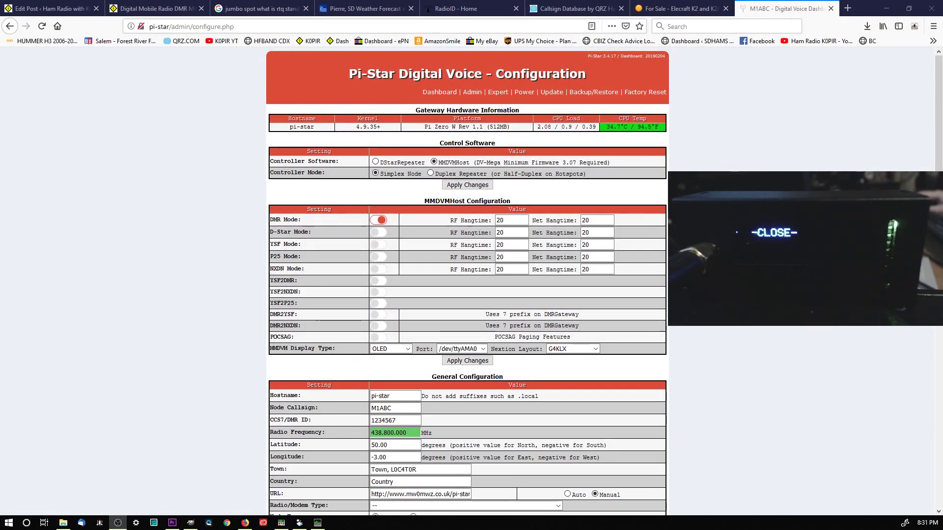
pyautogui.scroll(-2, 634, 290)
pyautogui.scroll(-2, 600, 242)
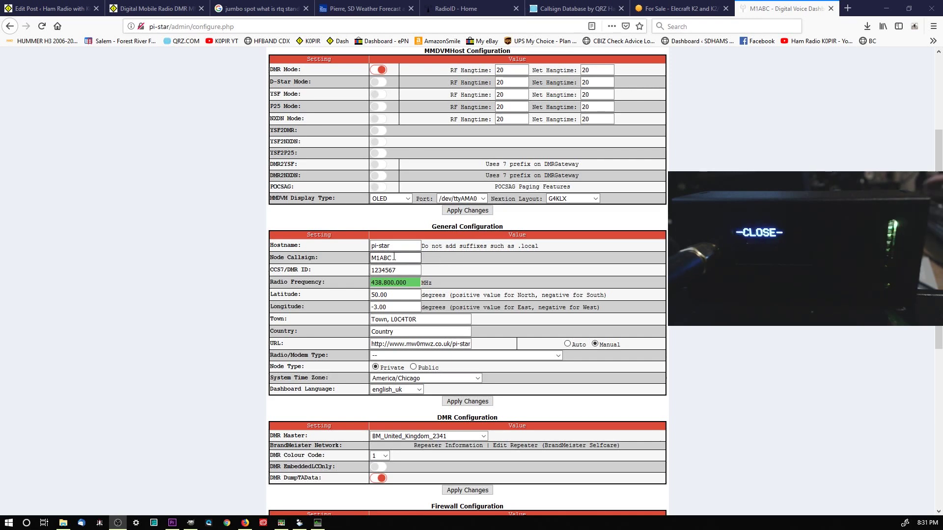
# Replace the M1ABC and 1234567 placeholders with the owner's callsign and DMR ID.
pyautogui.click(393, 246)
pyautogui.doubleClick(381, 258)
pyautogui.press('BackSpace')
pyautogui.write('k')
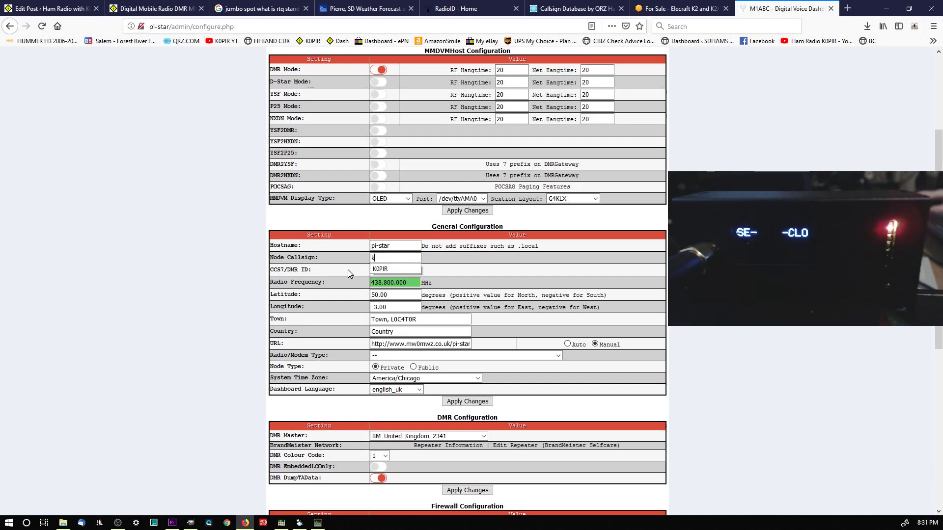
pyautogui.click(380, 269)
pyautogui.doubleClick(395, 269)
pyautogui.write('3')
pyautogui.click(383, 281)
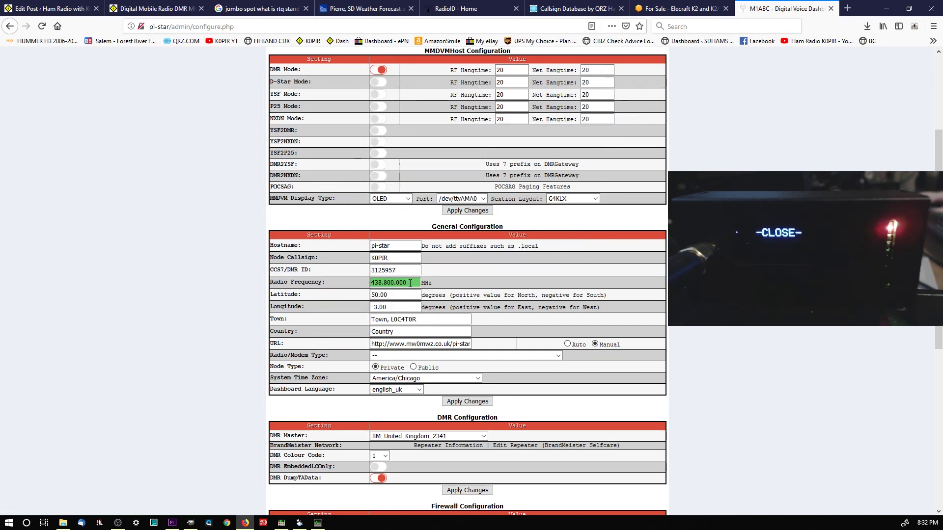
# Set radio frequency to 446.500 MHz, latitude 44.37 and longitude -100.31.
pyautogui.moveTo(410, 283); pyautogui.dragTo(345, 295)
pyautogui.doubleClick(397, 295)
pyautogui.press('BackSpace')
pyautogui.write('4')
pyautogui.click(377, 306)
pyautogui.doubleClick(381, 307)
pyautogui.write('-')
pyautogui.click(382, 318)
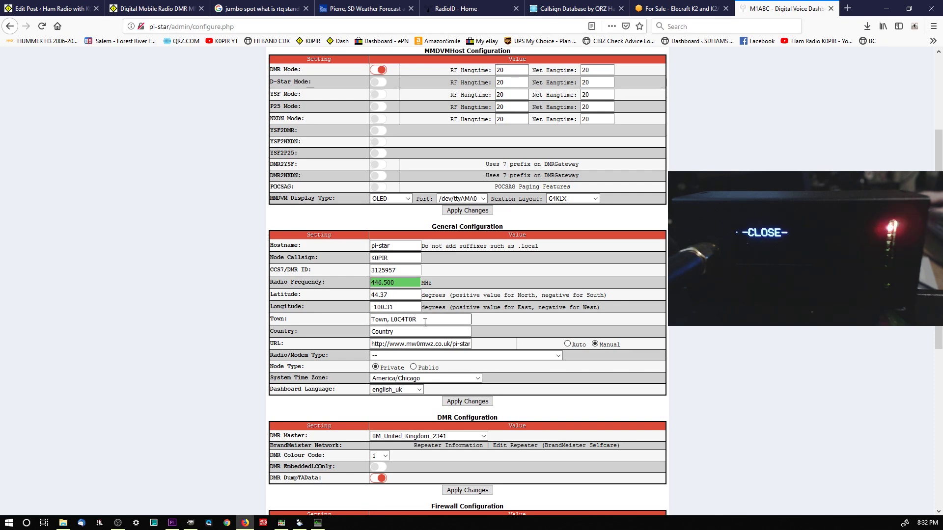
# Set town to Pierre, SD Dn94ui, country to United States, and the URL to Auto.
pyautogui.tripleClick(425, 322)
pyautogui.write('Pie')
pyautogui.click(393, 331)
pyautogui.moveTo(396, 331); pyautogui.dragTo(340, 340)
pyautogui.write('U')
pyautogui.click(382, 356)
pyautogui.click(568, 344)
# Select the STM32-DVM / MMDVM_HS - Raspberry Pi Hat (GPIO) modem and apply the changes.
pyautogui.click(558, 356)
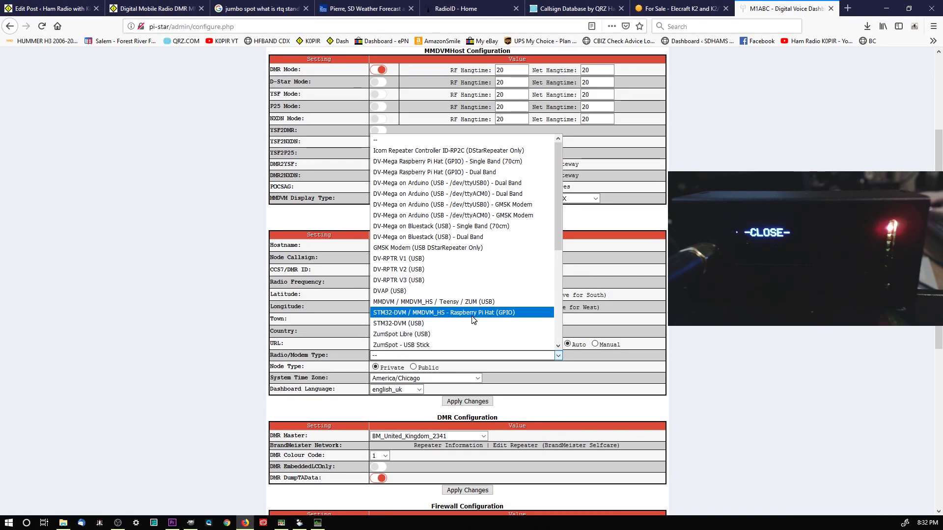
pyautogui.click(513, 317)
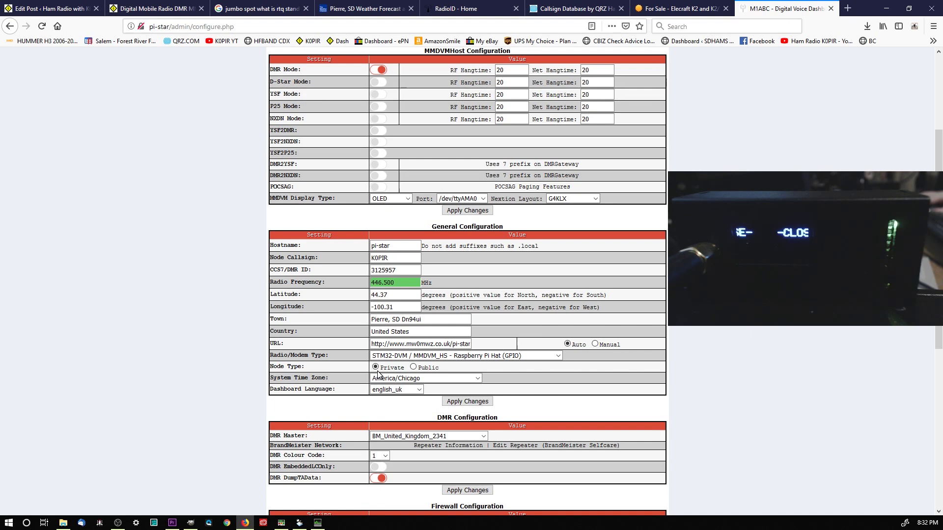
pyautogui.click(457, 403)
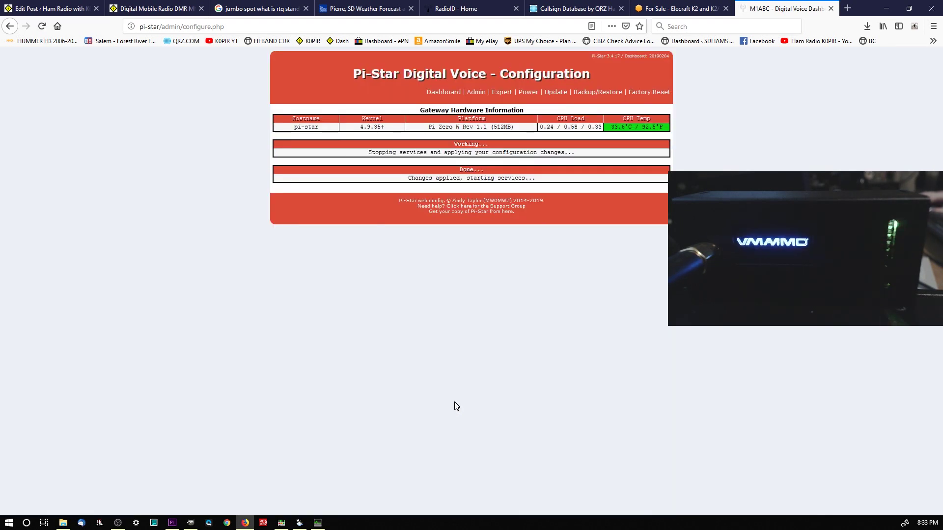
pyautogui.scroll(-4, 234, 381)
# Open the DMR Master dropdown to pick a DMR master server.
pyautogui.click(484, 387)
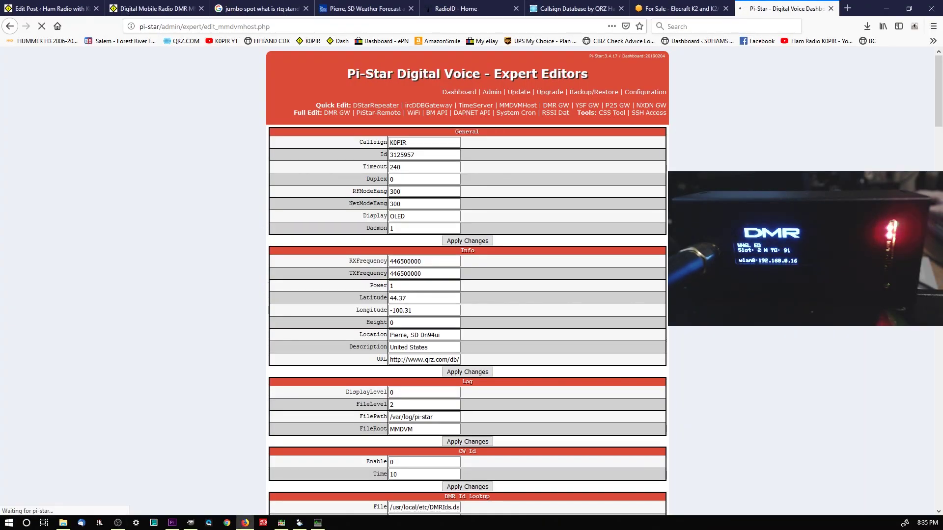
# In the Expert MMDVMHost editor, set modem RXOffset and TXOffset to -450 and apply.
pyautogui.click(504, 93)
pyautogui.click(522, 105)
pyautogui.scroll(-7, 466, 280)
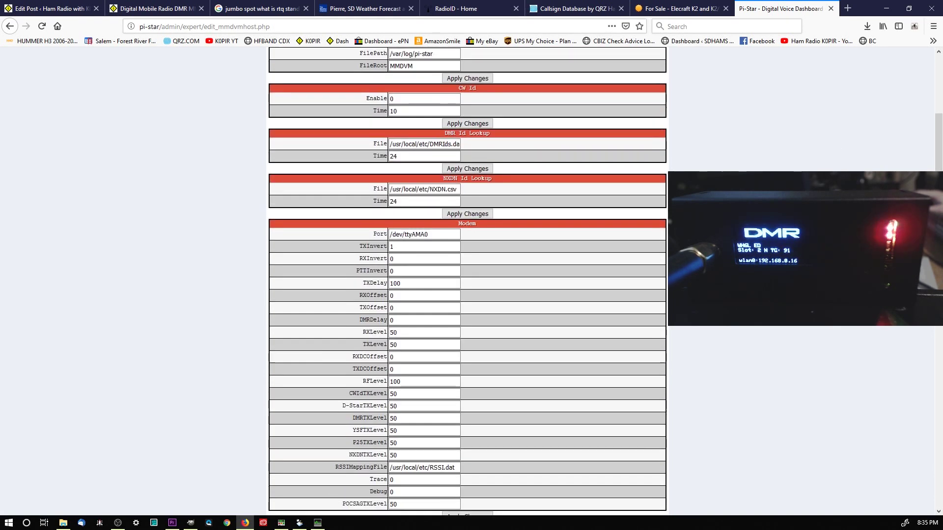
pyautogui.scroll(-1, 442, 219)
pyautogui.write('-')
pyautogui.click(411, 269)
pyautogui.press('Tab')
pyautogui.write('-')
pyautogui.click(410, 281)
pyautogui.click(482, 478)
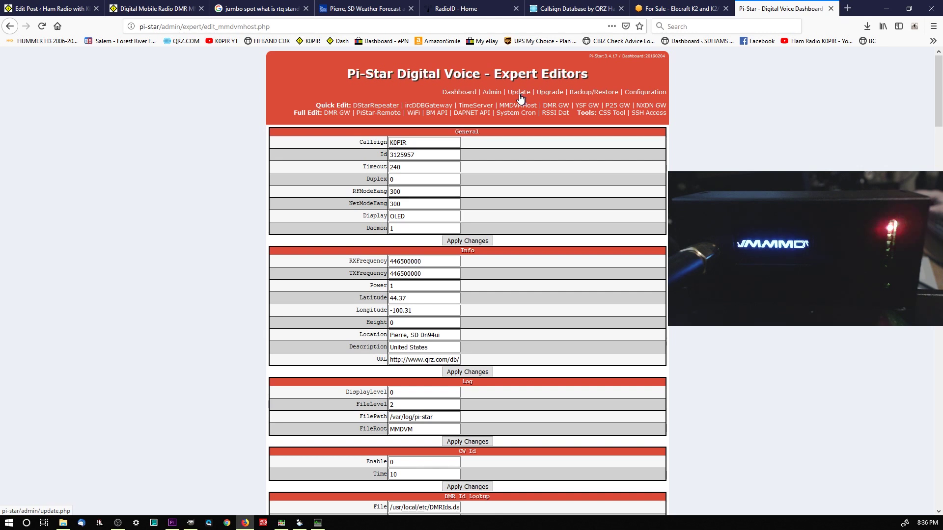